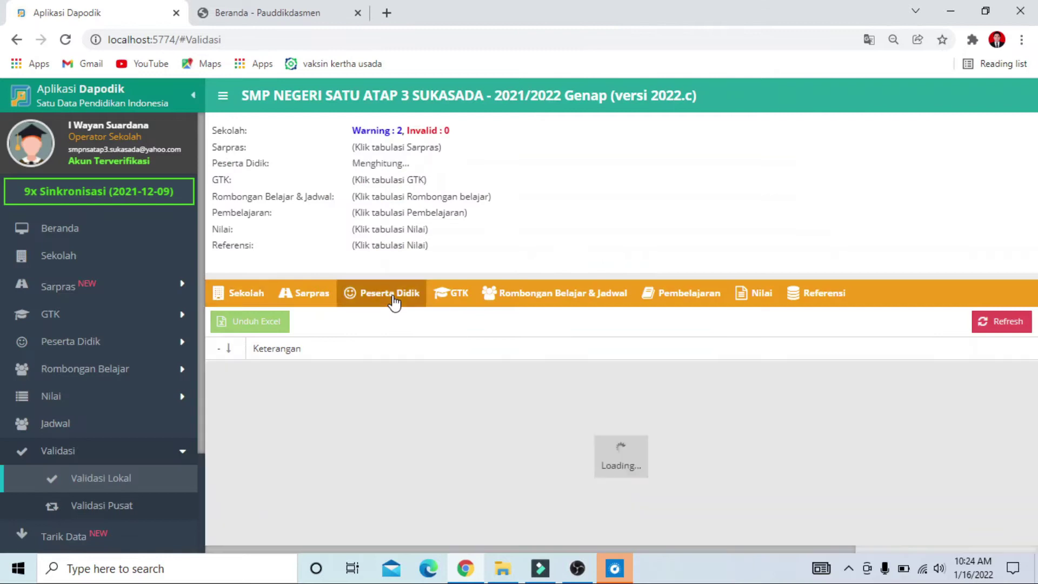
# Review local validation counts on Peserta Didik, GTK, Rombel, Pembelajaran, Nilai, Referensi and Sarpras; all show 0 invalid.
pyautogui.click(459, 294)
pyautogui.click(561, 297)
pyautogui.click(688, 298)
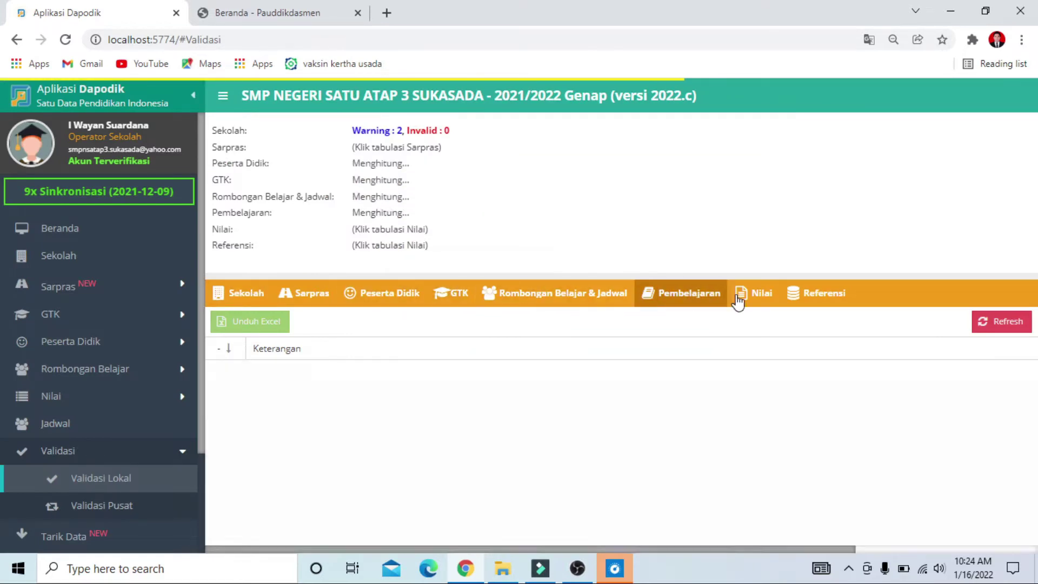
pyautogui.click(757, 296)
pyautogui.click(829, 297)
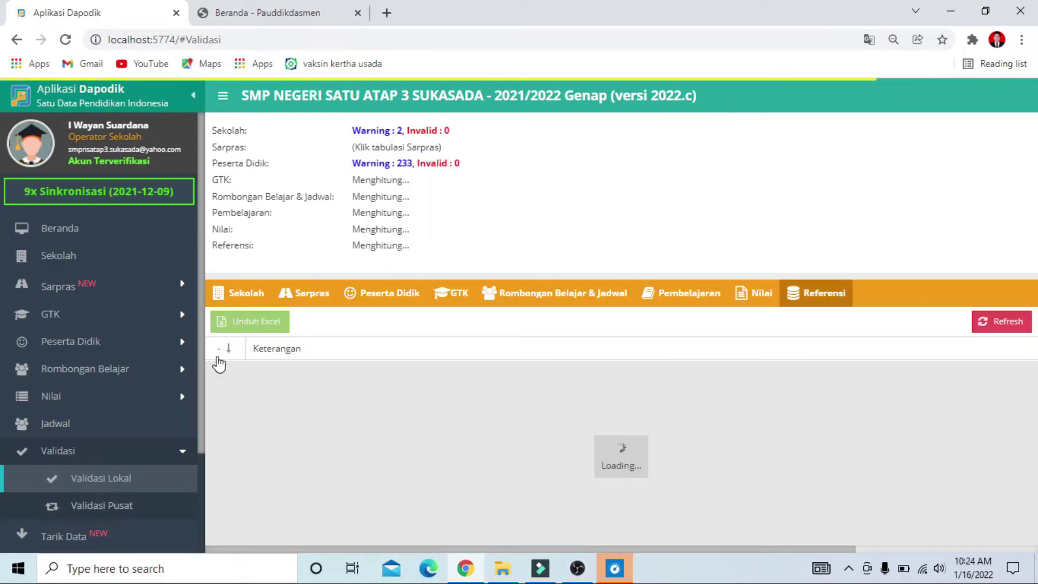
pyautogui.click(310, 299)
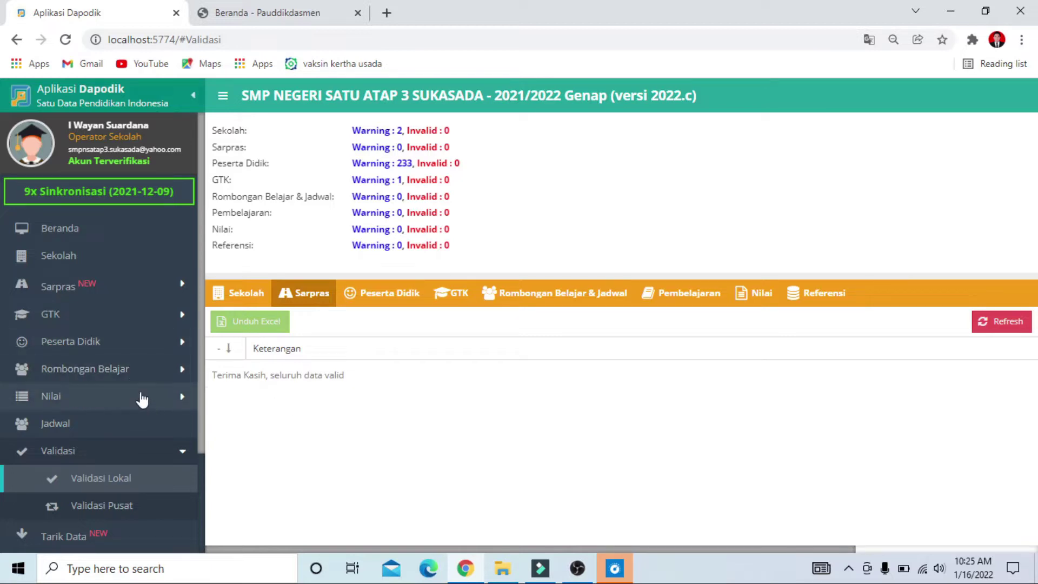
pyautogui.scroll(-2, 143, 405)
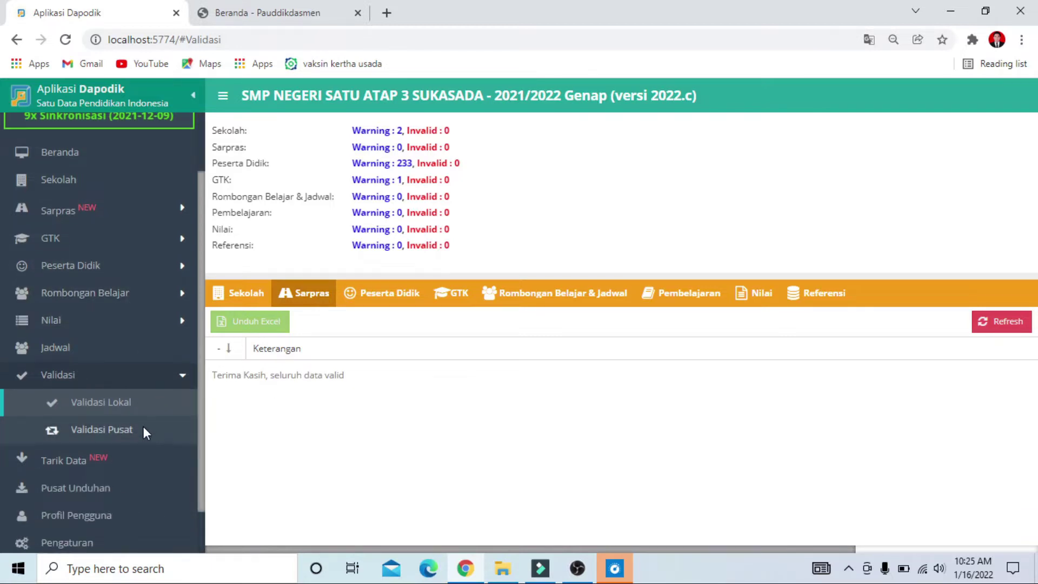
pyautogui.scroll(-2, 141, 427)
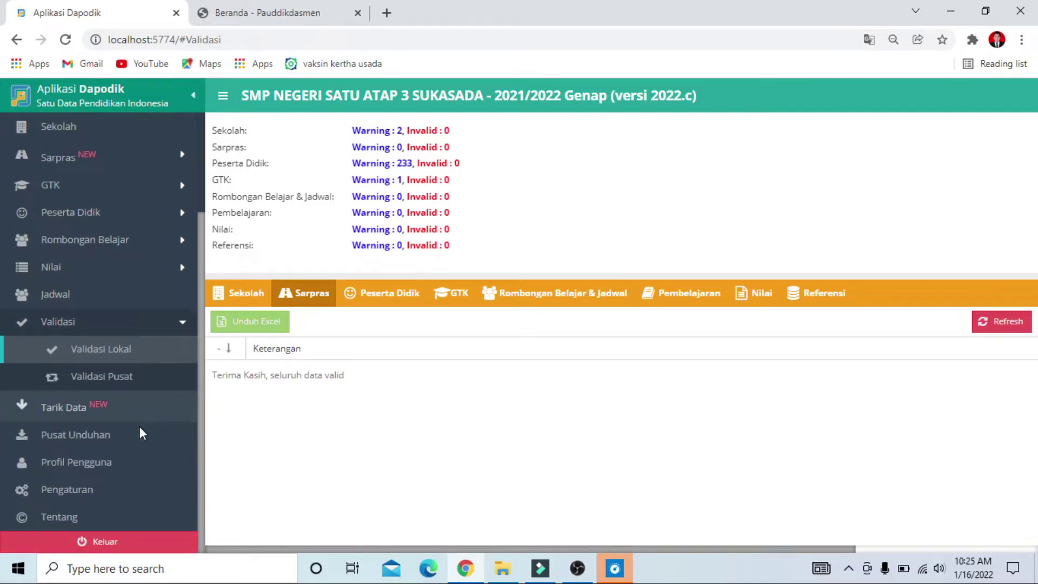
# From Pengaturan, start Tukar Akses Pengguna and enter the school registration code.
pyautogui.click(113, 491)
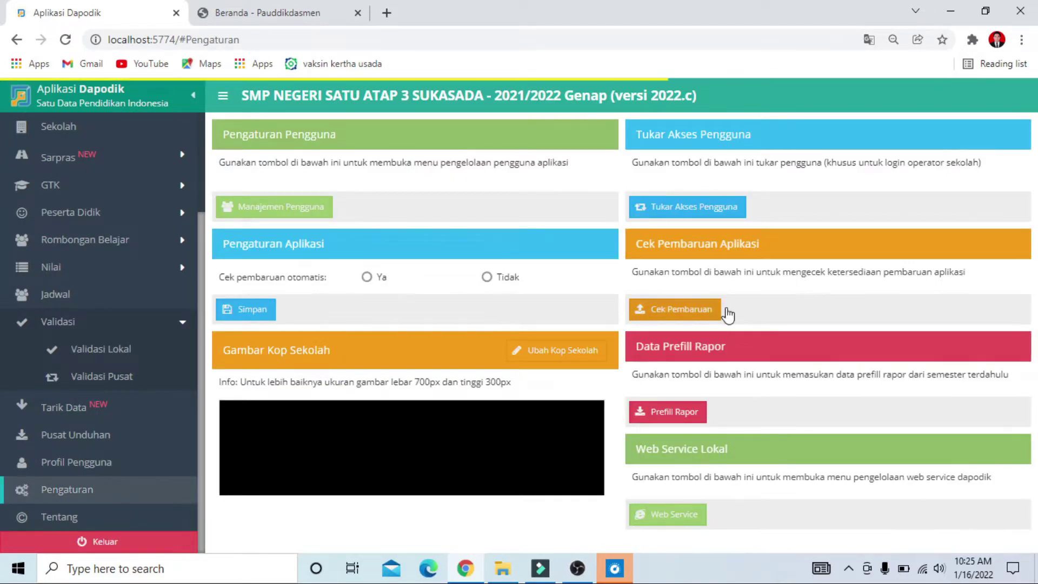
pyautogui.click(701, 214)
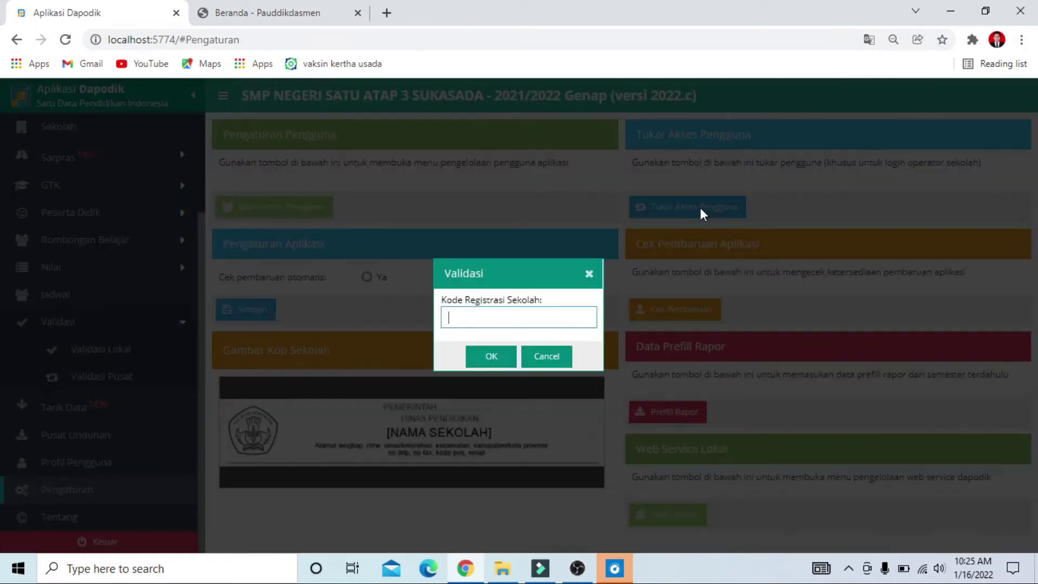
pyautogui.click(499, 316)
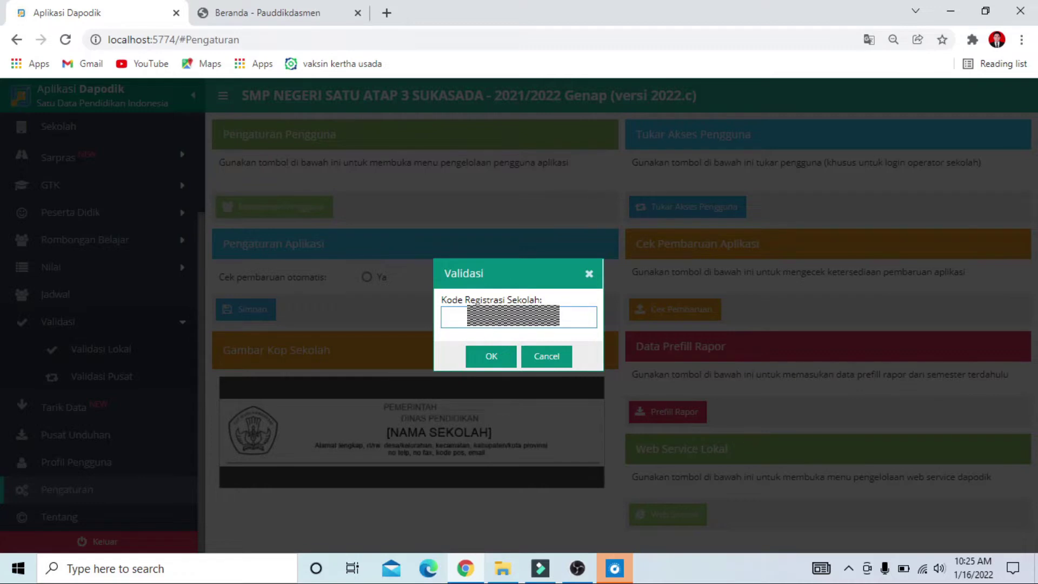
pyautogui.write('5DN')
# Submit the registration code, pick the principal's name from the GTK list and switch user.
pyautogui.click(495, 355)
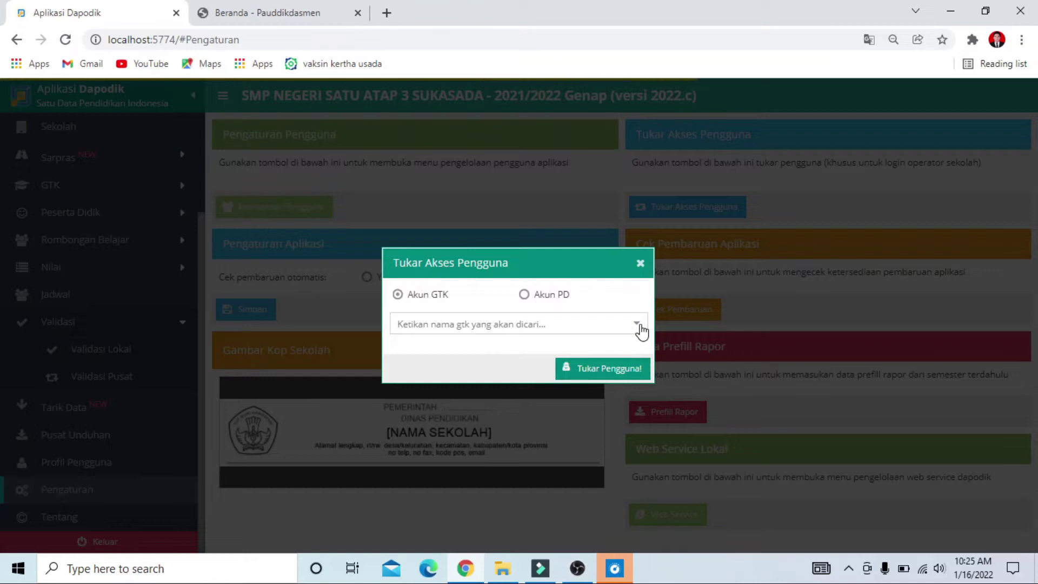
pyautogui.click(638, 324)
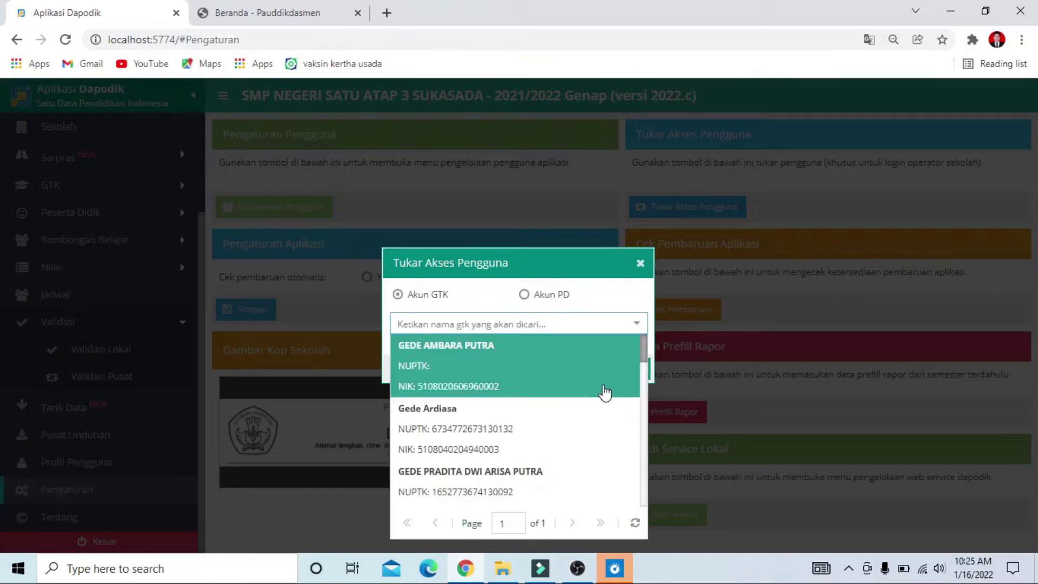
pyautogui.scroll(-1, 578, 449)
pyautogui.scroll(-1, 580, 454)
pyautogui.click(499, 403)
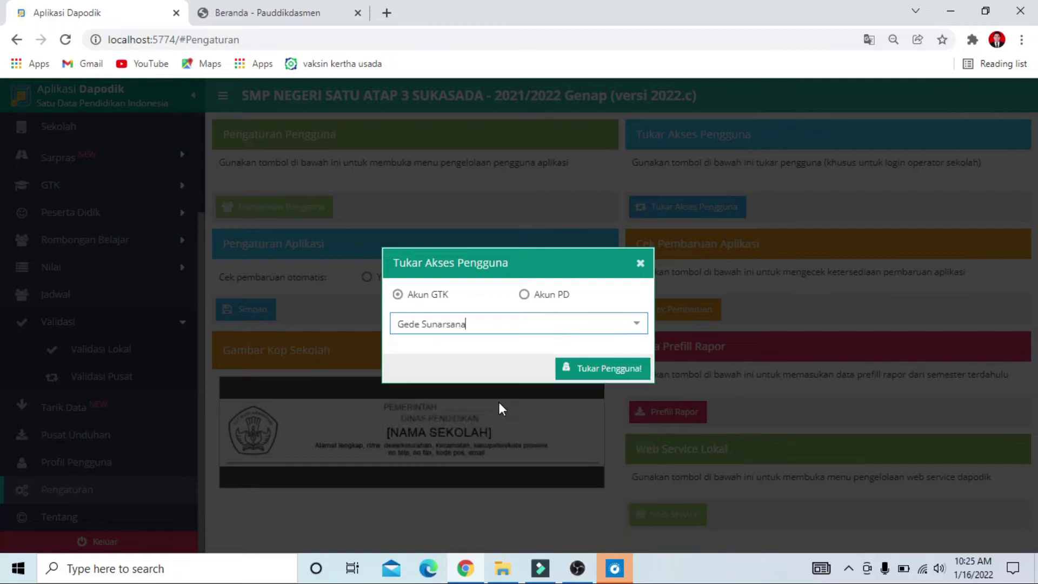
pyautogui.click(617, 377)
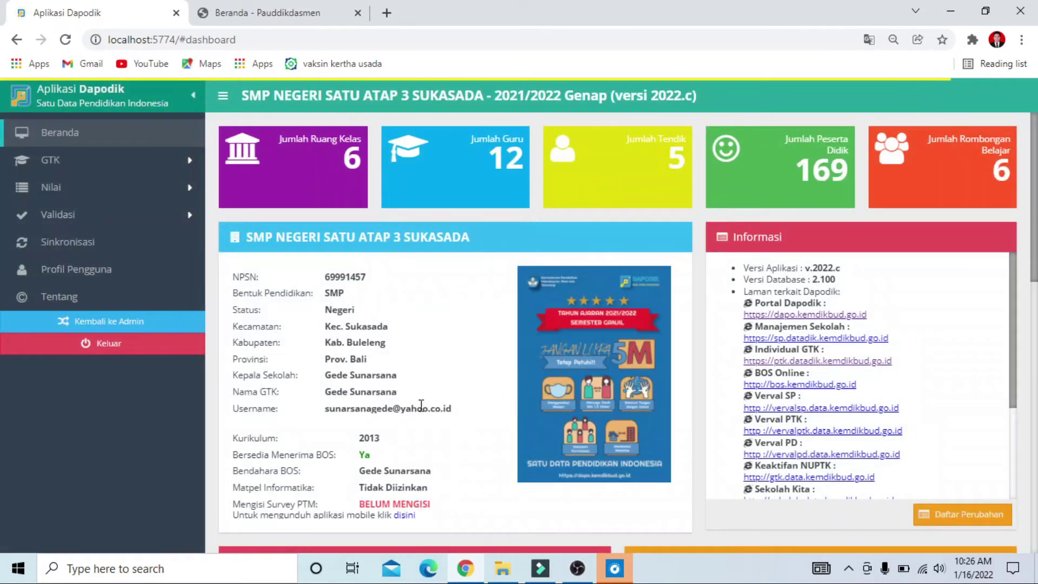
# Dismiss the version 2022.c welcome notes with Jangan Tampilkan Lagi and acknowledge the message.
pyautogui.scroll(-3, 436, 393)
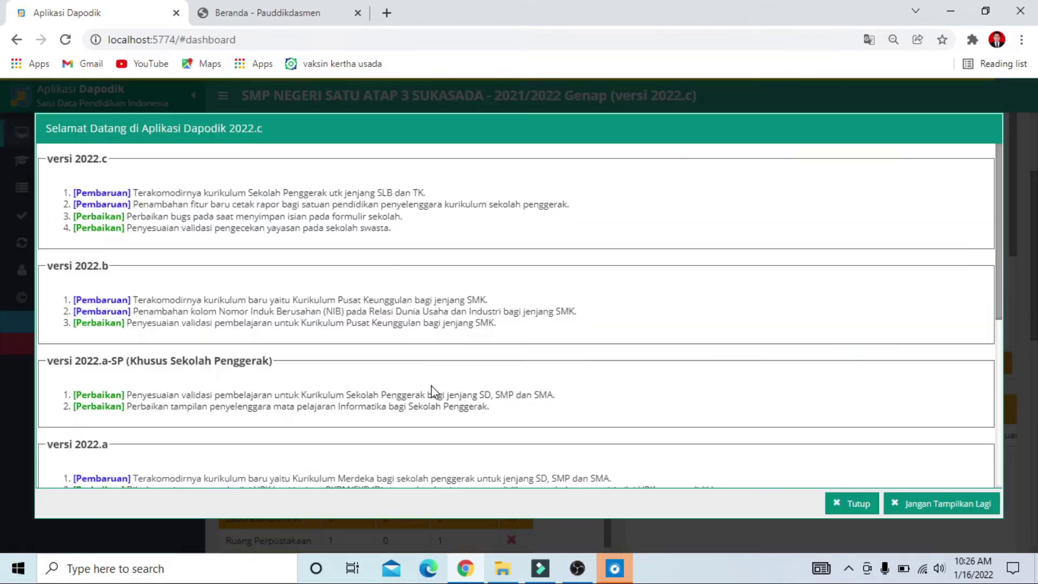
pyautogui.click(931, 504)
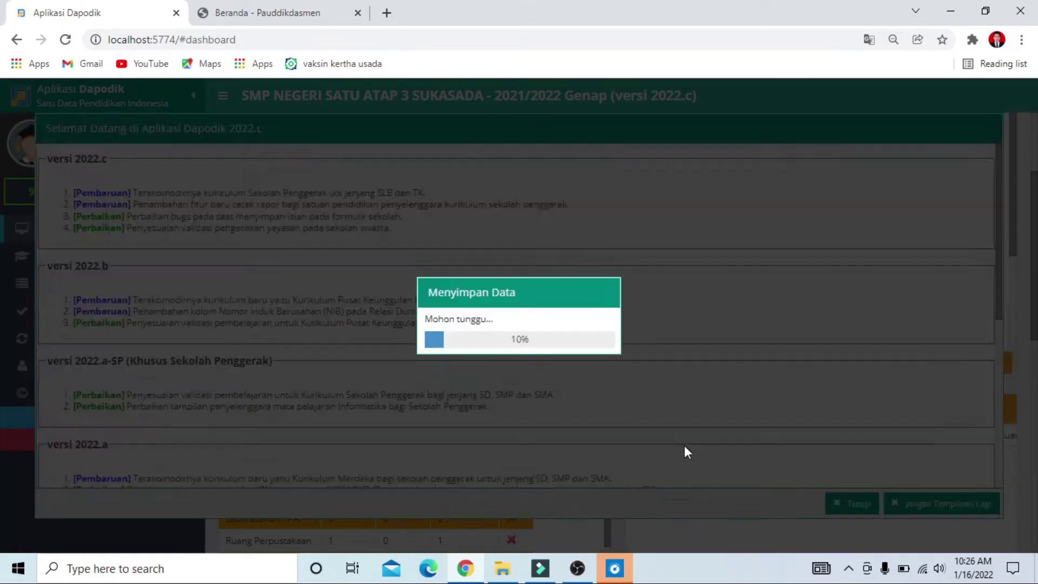
pyautogui.click(532, 351)
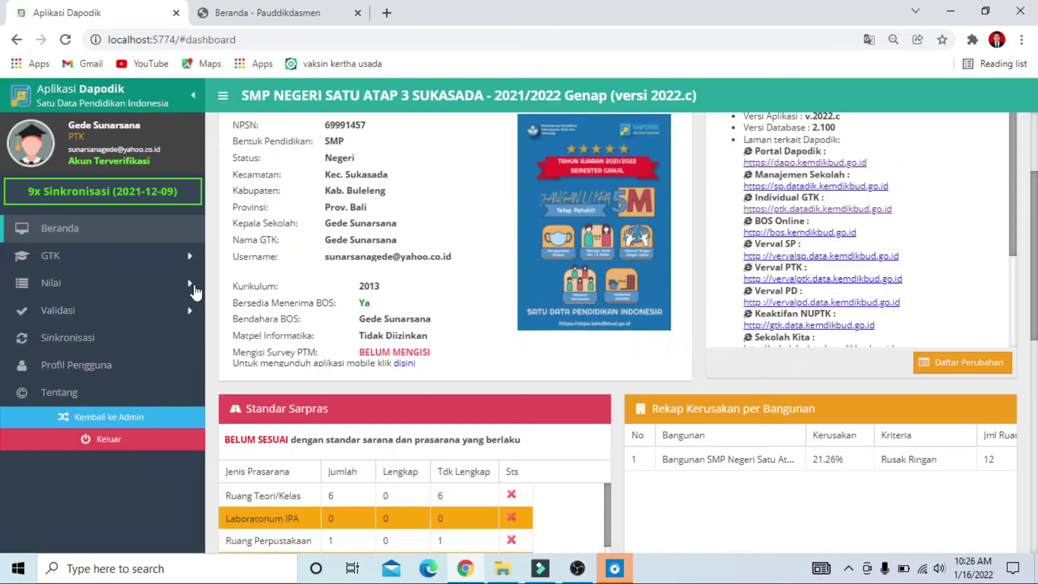
# Run Validasi Lokal again under the principal account.
pyautogui.click(79, 319)
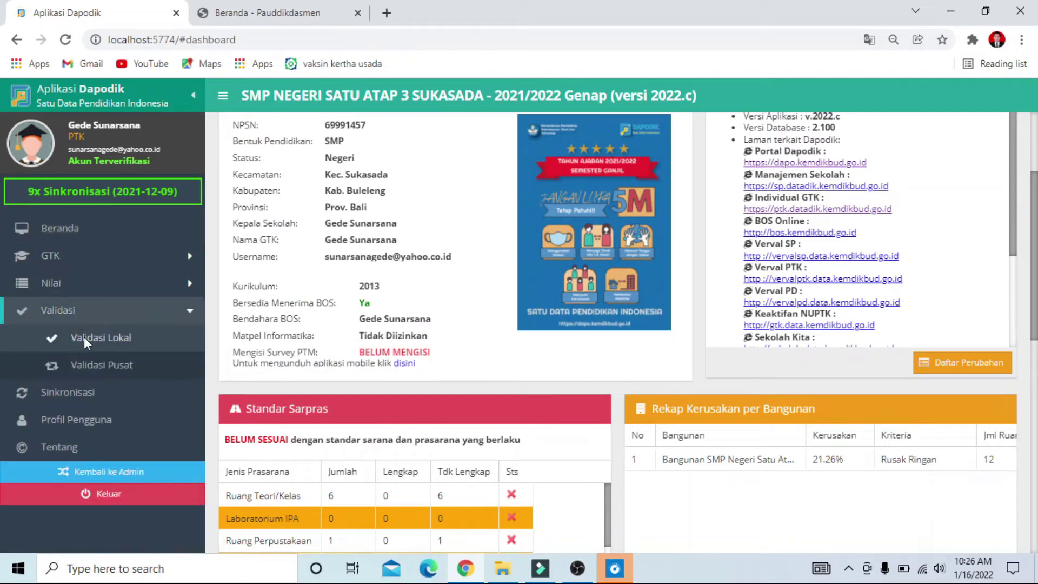
pyautogui.click(83, 336)
pyautogui.click(232, 322)
# Check the Sarpras, Peserta Didik, GTK, Rombel, Pembelajaran and Referensi results, all with 0 invalid.
pyautogui.click(311, 298)
pyautogui.click(410, 297)
pyautogui.click(478, 298)
pyautogui.click(546, 299)
pyautogui.click(685, 292)
pyautogui.click(794, 296)
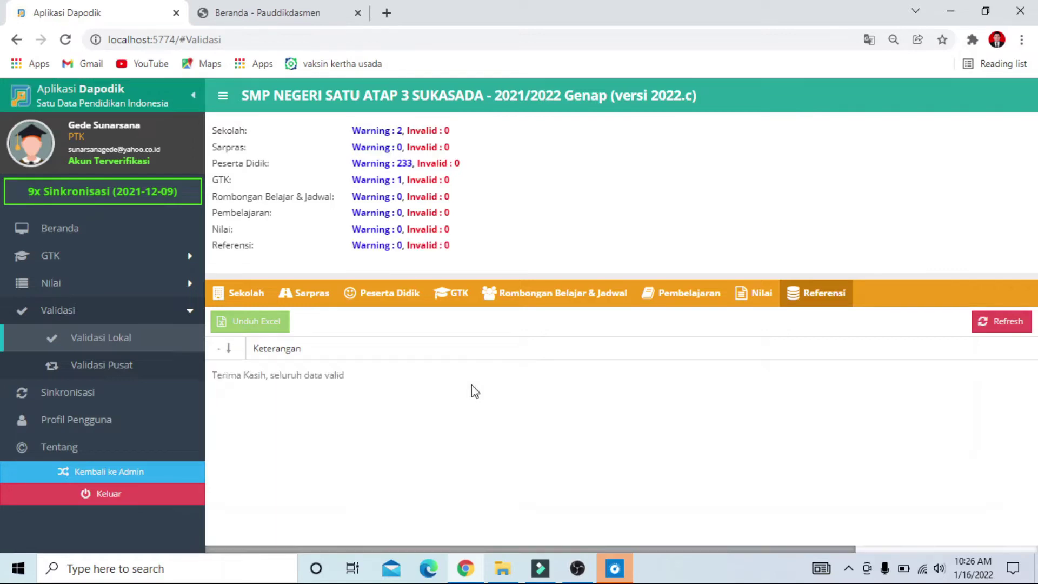
# Start synchronization despite the 236 warnings and display all confirmation items.
pyautogui.click(69, 391)
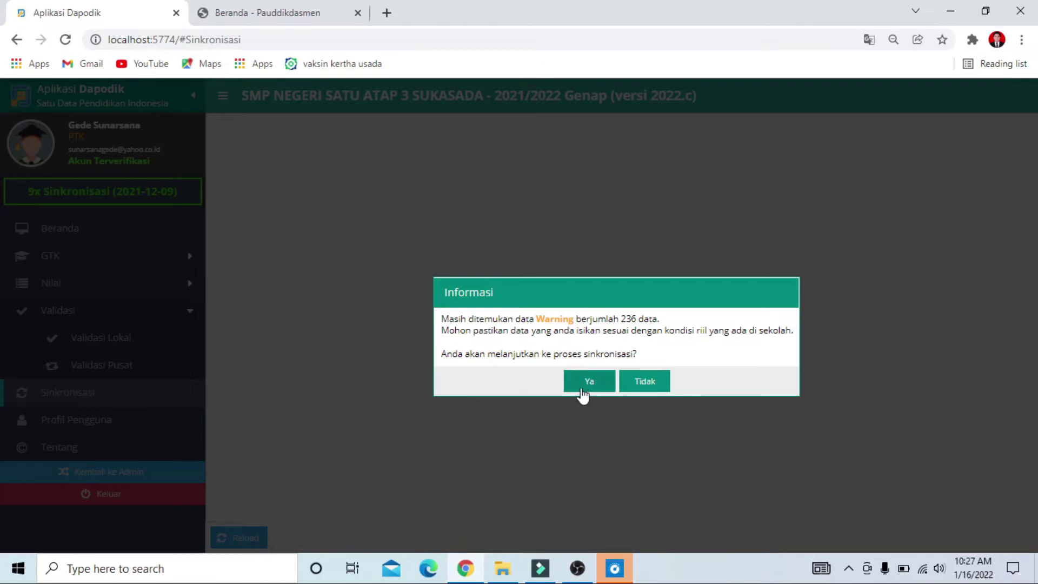
pyautogui.click(594, 383)
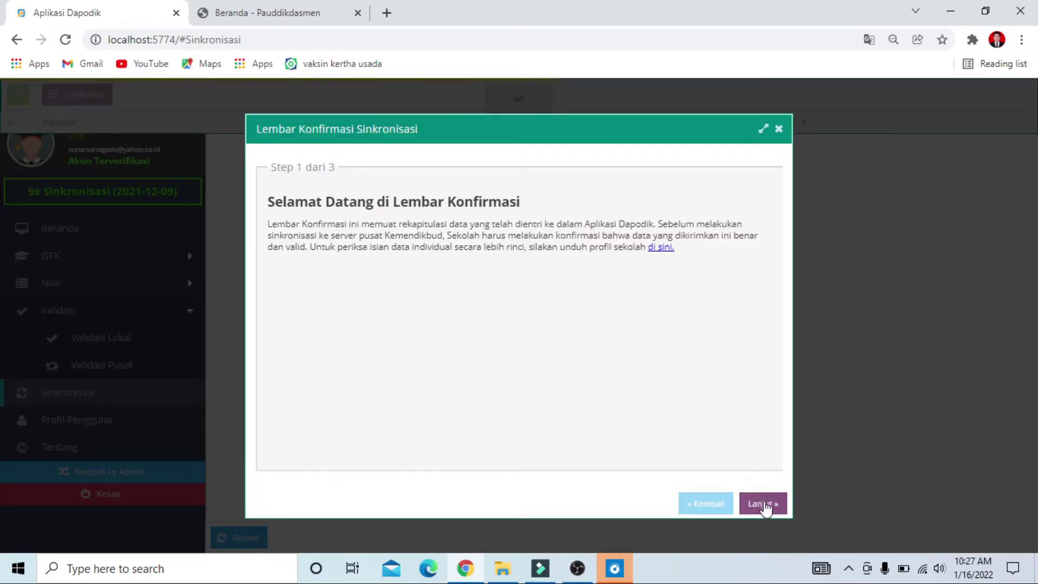
pyautogui.click(764, 504)
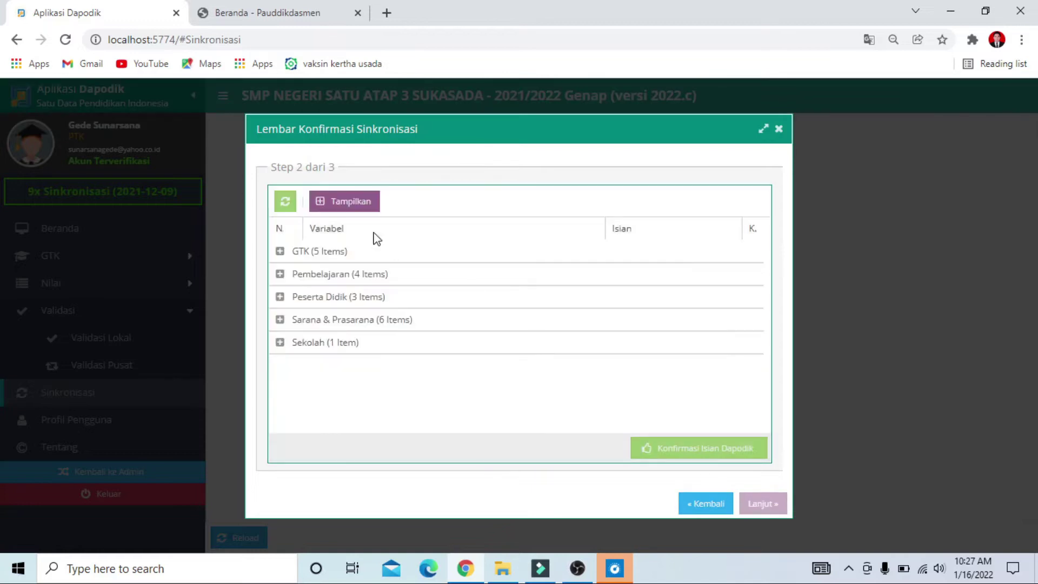
pyautogui.click(347, 208)
# Confirm rows 1–5: Guru Induk, Tendik Induk, PNS, GTY and Honorer staff counts.
pyautogui.click(746, 273)
pyautogui.click(746, 296)
pyautogui.click(746, 318)
pyautogui.click(747, 341)
pyautogui.click(746, 364)
# Confirm rows 14–18: laboratory rooms, library rooms, computers, Sumber Listrik and Fasilitas Internet.
pyautogui.scroll(-1, 708, 381)
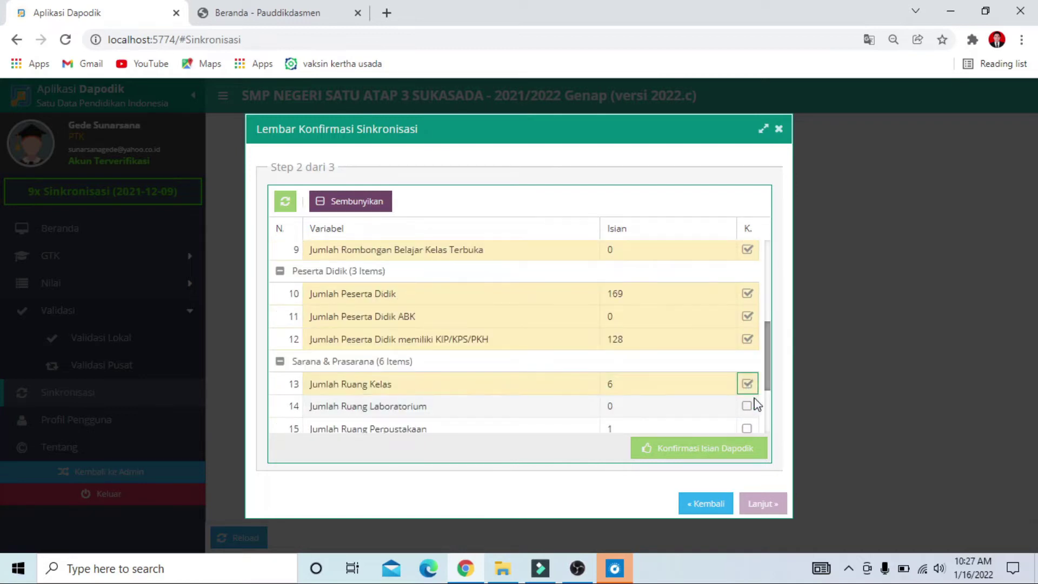
pyautogui.scroll(-1, 741, 389)
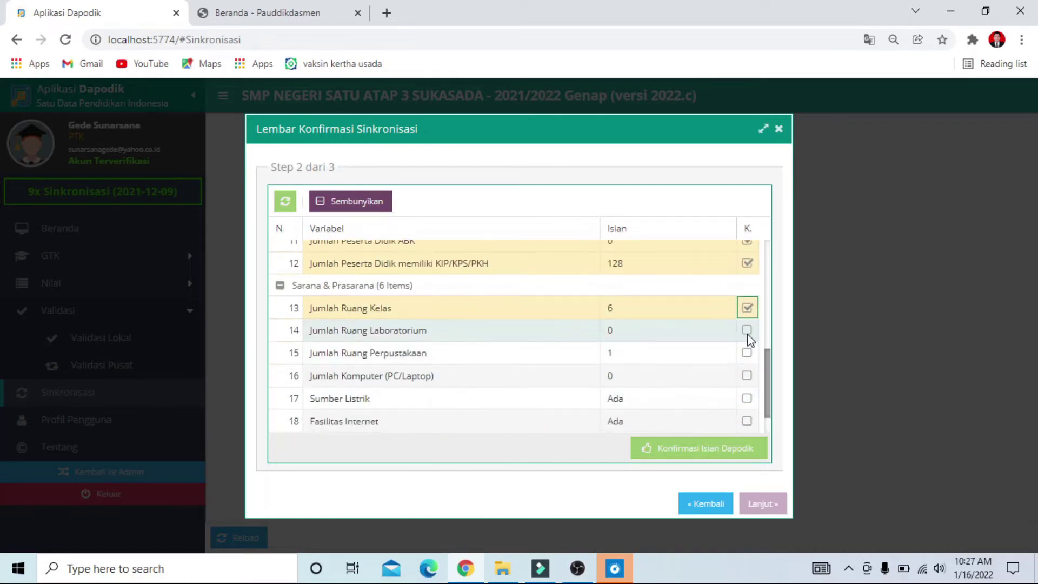
pyautogui.click(746, 329)
pyautogui.click(747, 352)
pyautogui.click(746, 375)
pyautogui.click(747, 398)
pyautogui.click(747, 421)
# Confirm row 19, Bersedia Menerima BOS, and submit with Konfirmasi Isian Dapodik.
pyautogui.scroll(-1, 691, 403)
pyautogui.click(745, 421)
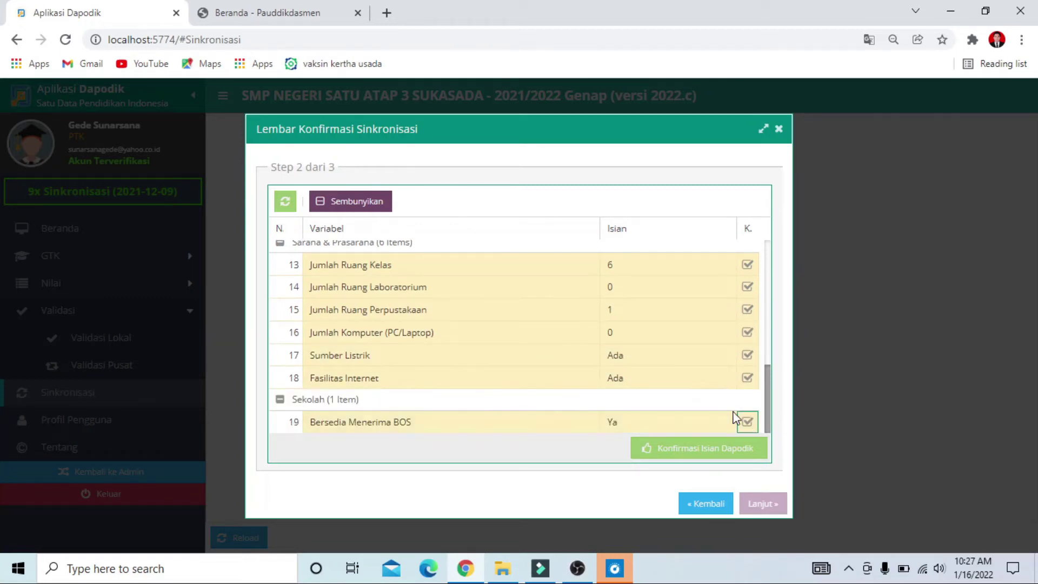
pyautogui.scroll(6, 674, 378)
pyautogui.click(699, 456)
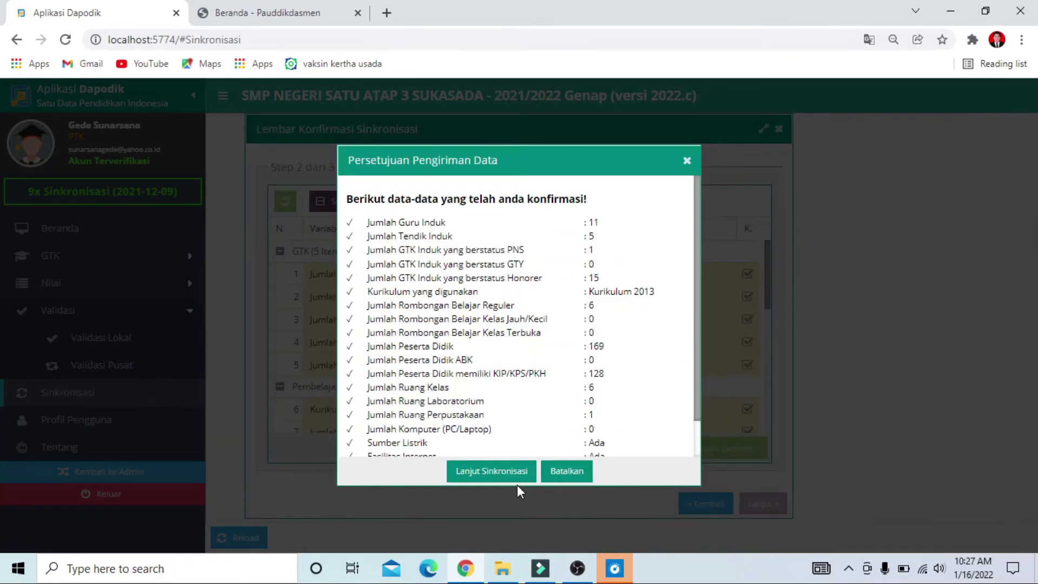
# Approve data sending, accept the Step 3 integrity statement and confirm synchronization.
pyautogui.click(498, 476)
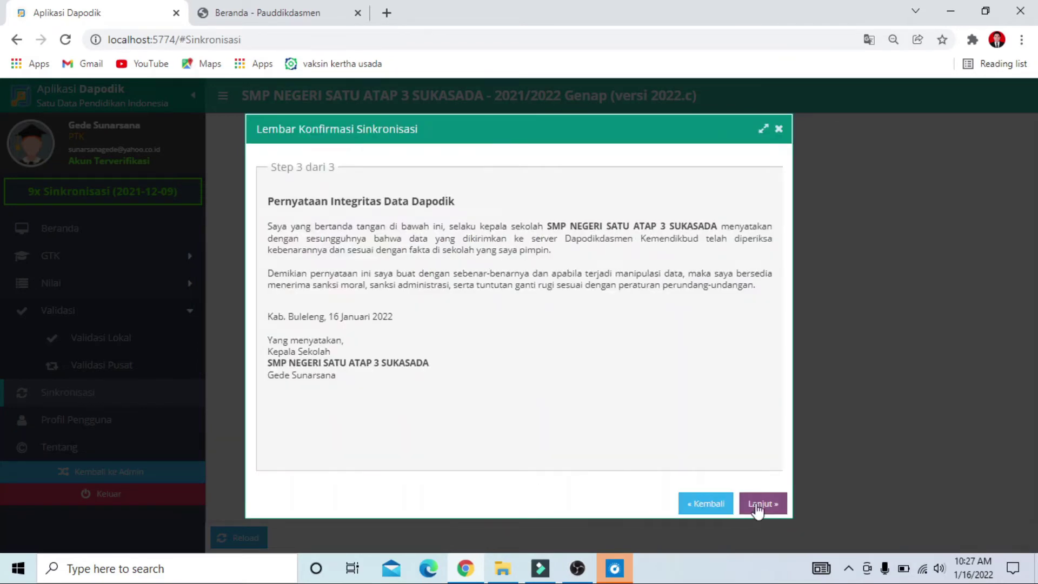
pyautogui.click(766, 502)
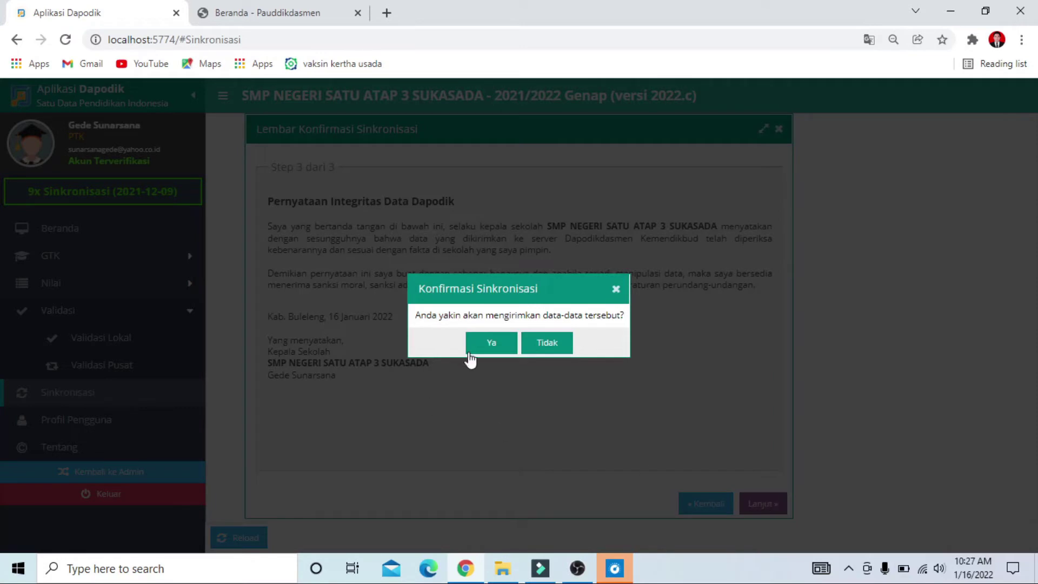
pyautogui.click(492, 344)
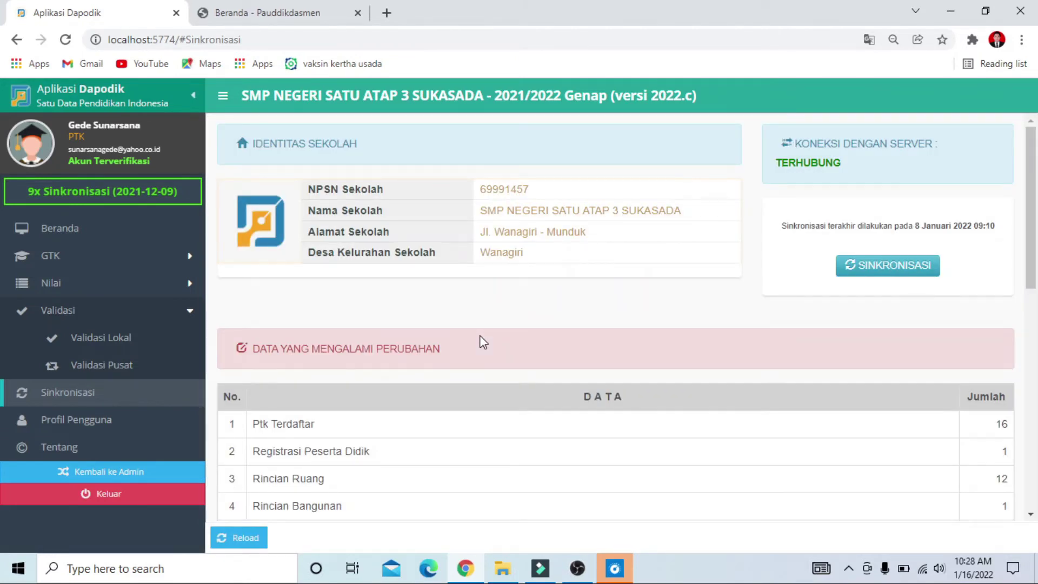
# Run SINKRONISASI to completion in 3 minutes 54 seconds and review the 16 PTK sent.
pyautogui.click(884, 278)
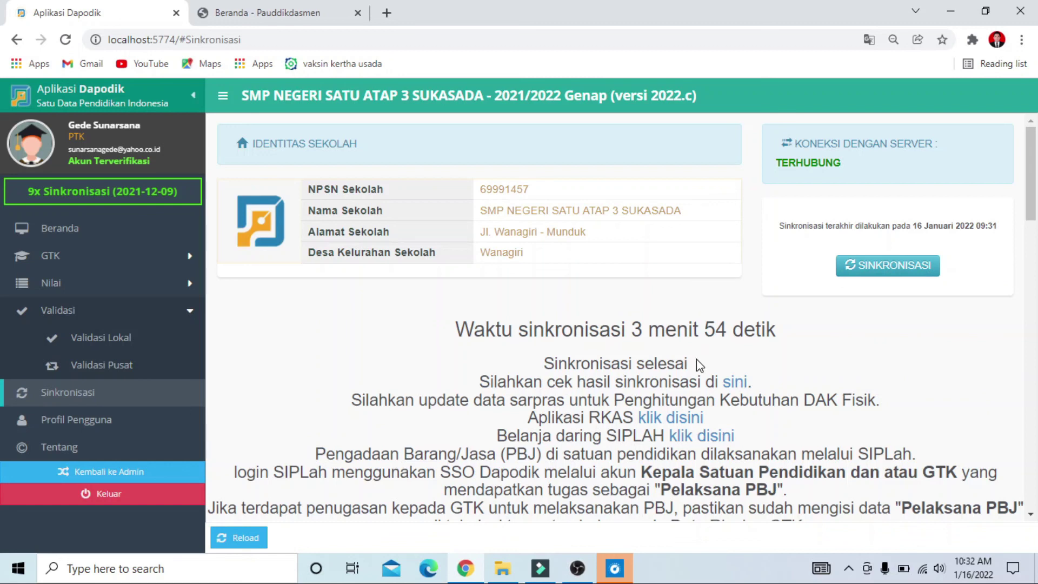
pyautogui.scroll(-5, 699, 365)
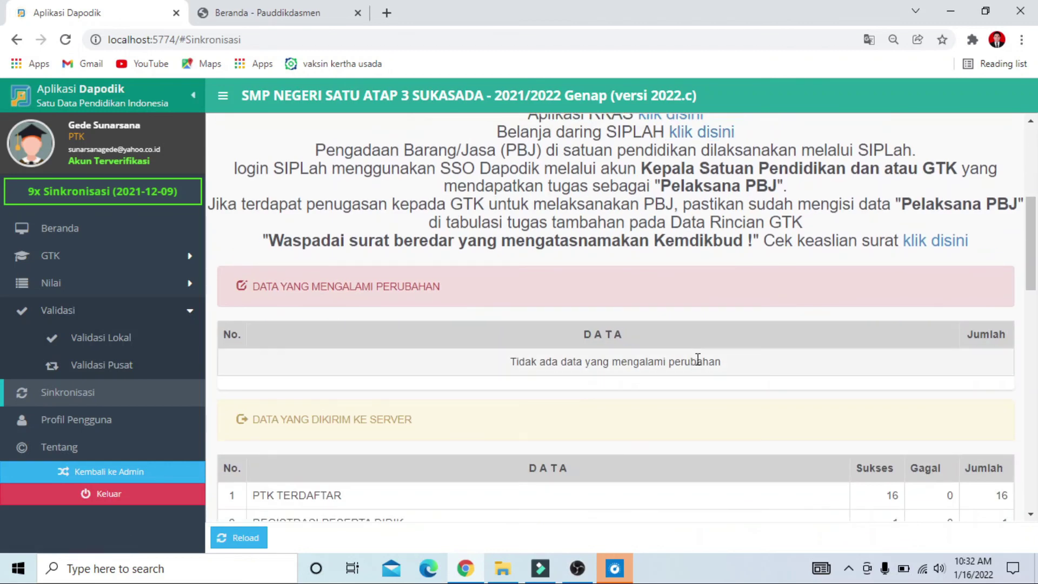
pyautogui.scroll(5, 698, 359)
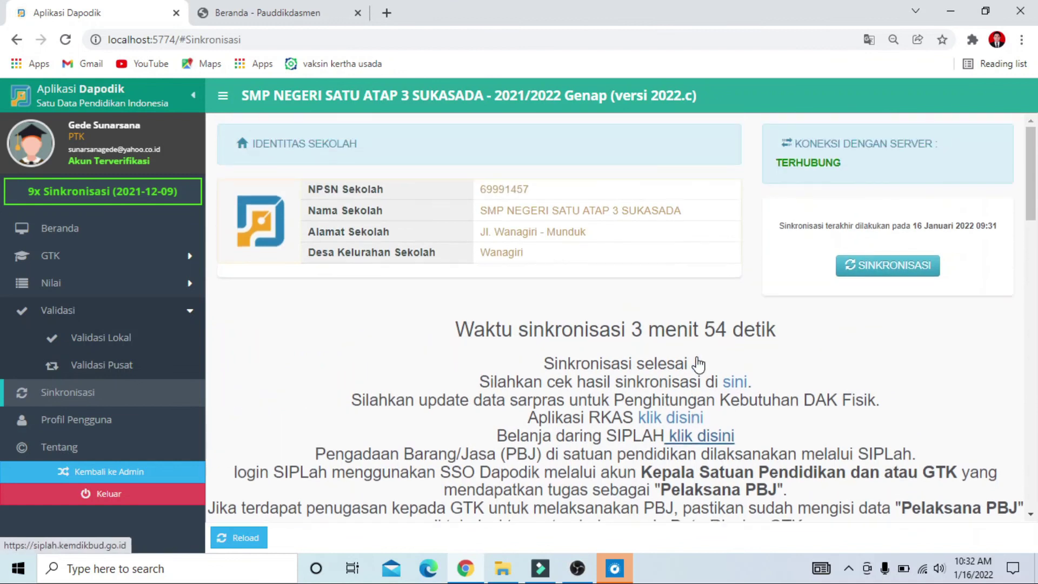